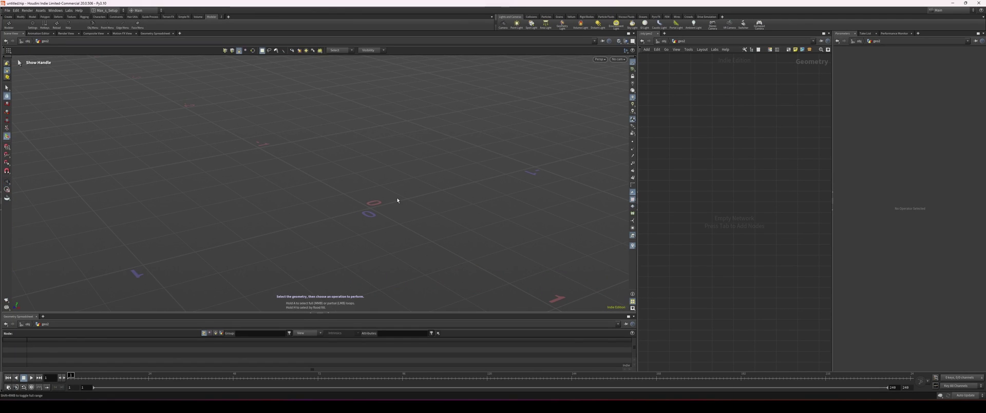
right_click_drag(397, 200, 306, 221, "alt")
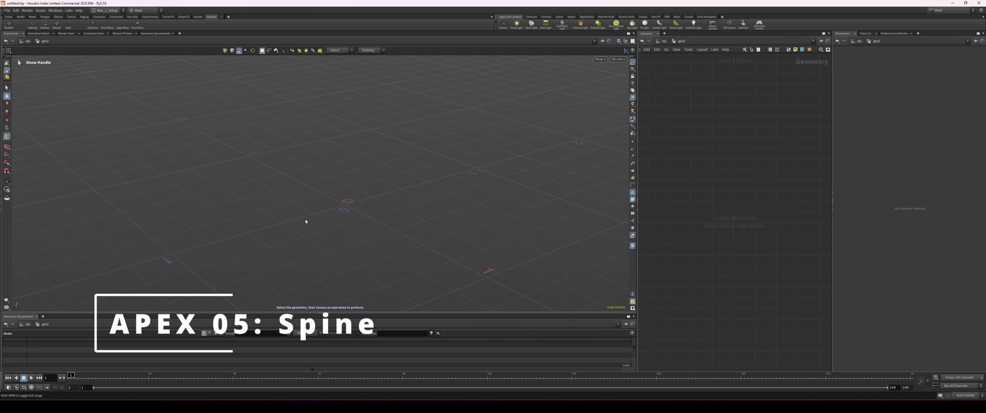
left_click_drag(306, 220, 318, 197, "alt")
key("Escape")
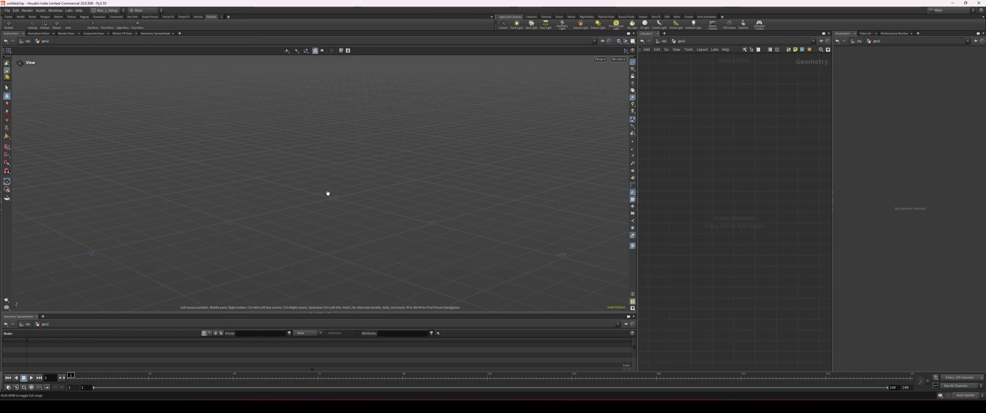
key("Return")
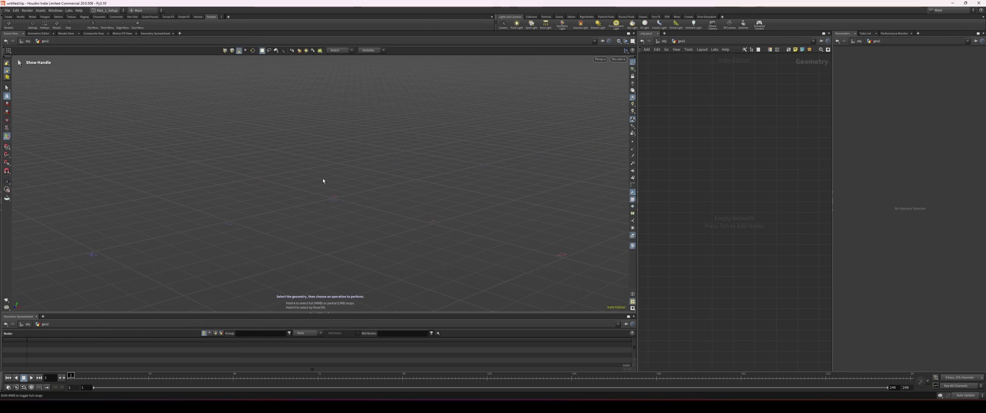
left_click_drag(340, 157, 324, 181, "alt")
Add a Line node to the empty geometry network and set it to 4 points.
scroll(324, 180, "up", 1)
key("Tab")
type("line")
key("Return")
left_click(738, 193)
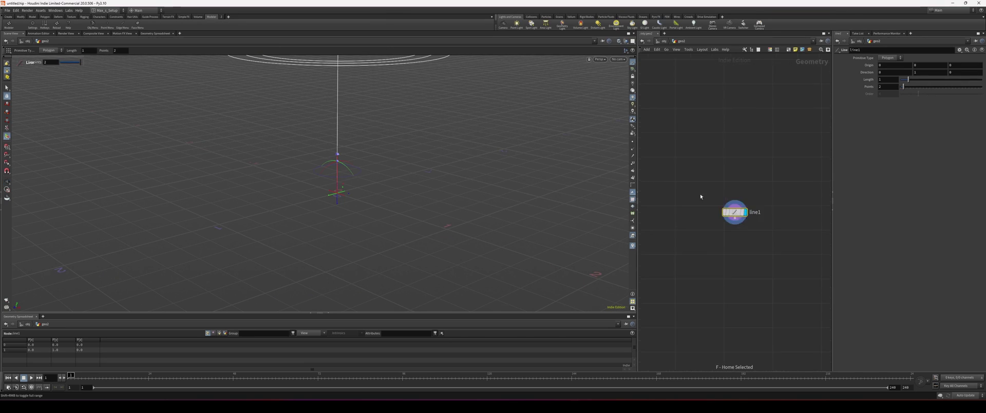
Append a Rig Doctor node to the line and display its output.
key("Tab")
type("rig")
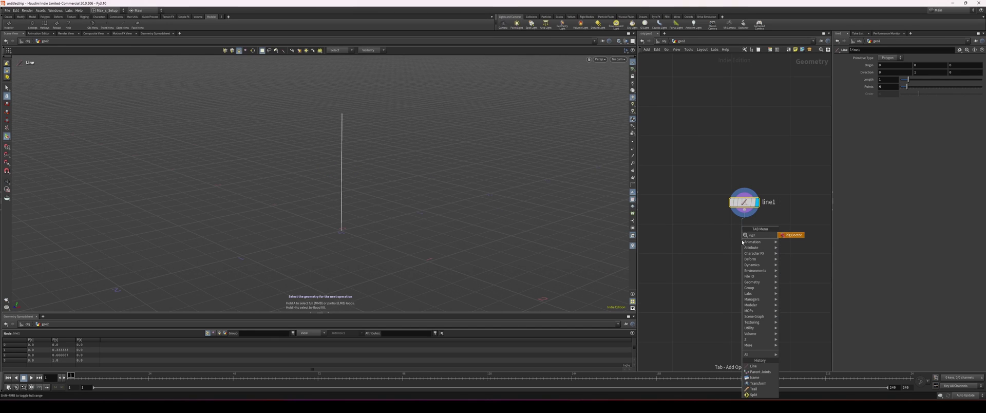
key("Return")
key("Return")
key("u")
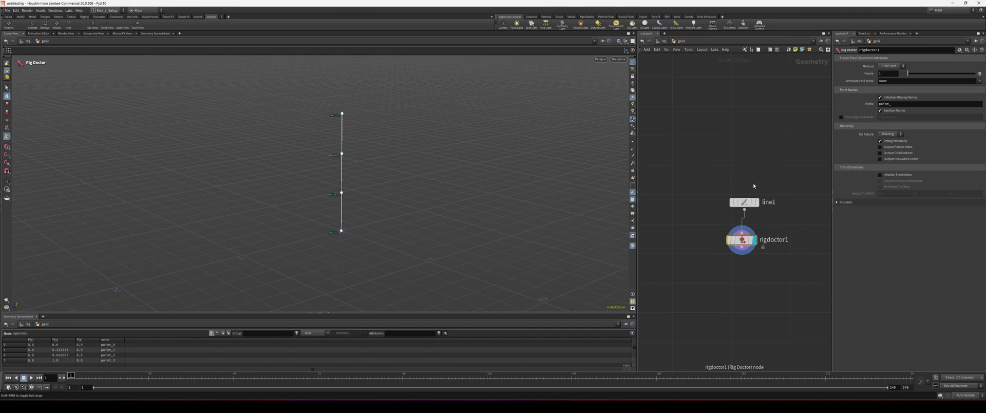
Enable Initialize Transforms on the Rig Doctor node.
middle_click_drag(321, 220, 324, 202, "alt")
right_click_drag(323, 203, 374, 267, "alt")
middle_click_drag(374, 266, 369, 287, "alt")
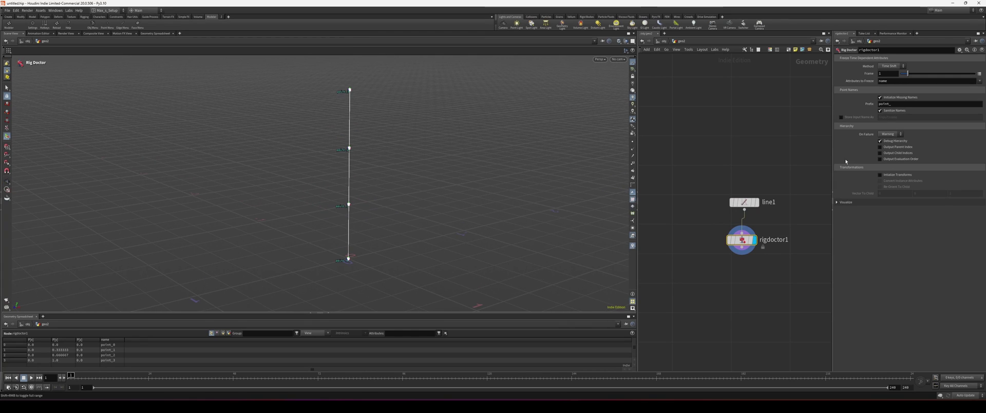
left_click(879, 177)
middle_click_drag(401, 246, 405, 235, "alt")
mouse_move(405, 236)
right_mouse_down("alt")
mouse_move(374, 241)
mouse_move(402, 245)
right_mouse_up("alt")
left_click_drag(401, 243, 419, 235)
key("Return")
Line up the Line and Rig Doctor nodes in the network.
left_click_drag(760, 271, 723, 180)
key("l")
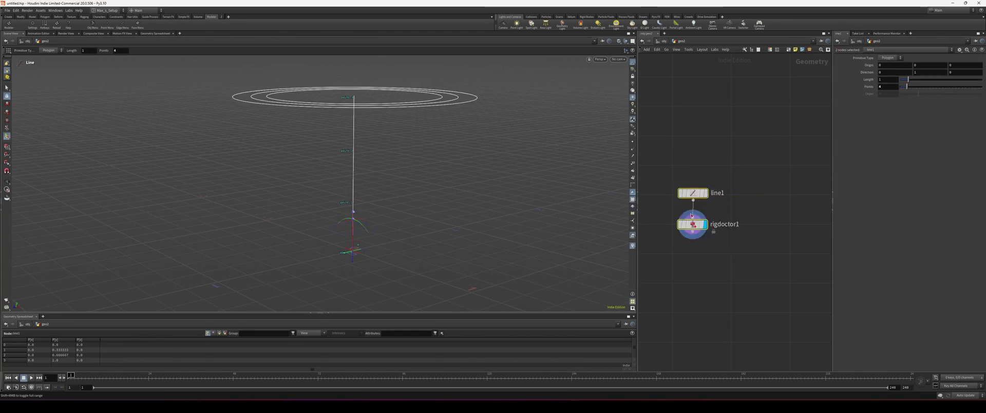
left_click_drag(682, 220, 720, 216)
Append a Skeleton node below the Rig Doctor and make it the displayed node.
left_click(722, 265)
key("Tab")
key("Escape")
middle_click_drag(322, 254, 331, 218, "alt")
right_click_drag(331, 218, 375, 232, "alt")
mouse_move(375, 232)
left_mouse_down("alt")
mouse_move(384, 231)
mouse_move(365, 232)
left_mouse_up("alt")
key("Tab")
type("skele")
key("Return")
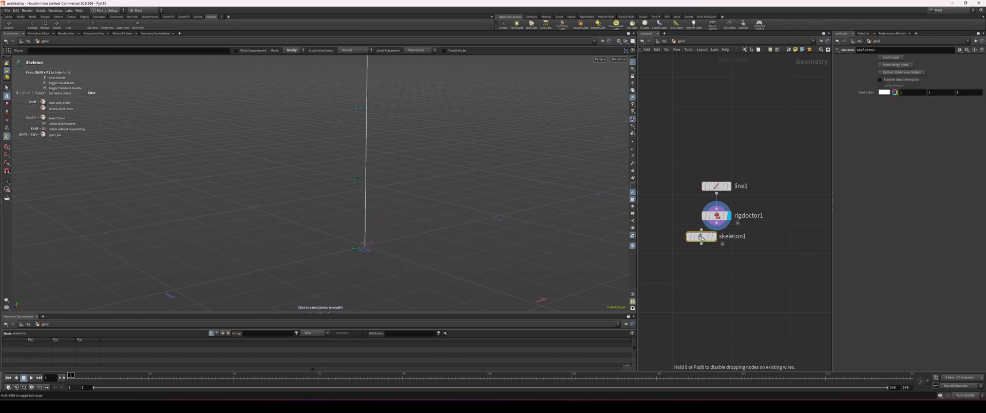
left_click(716, 253)
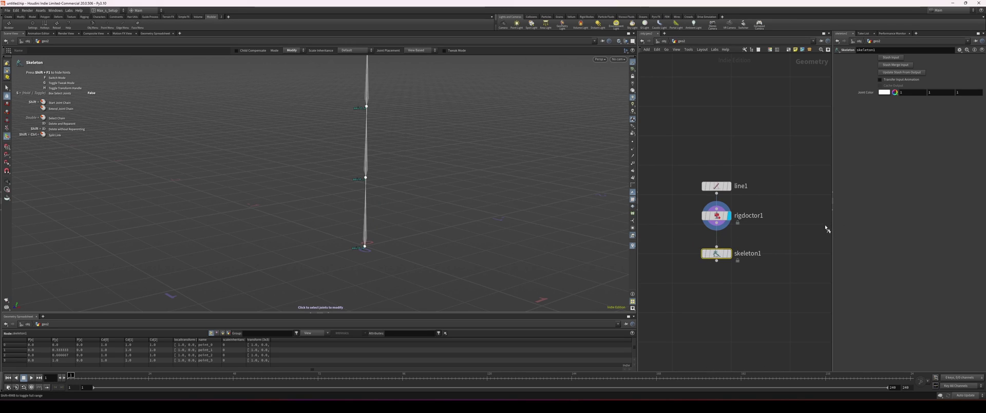
left_click(729, 254)
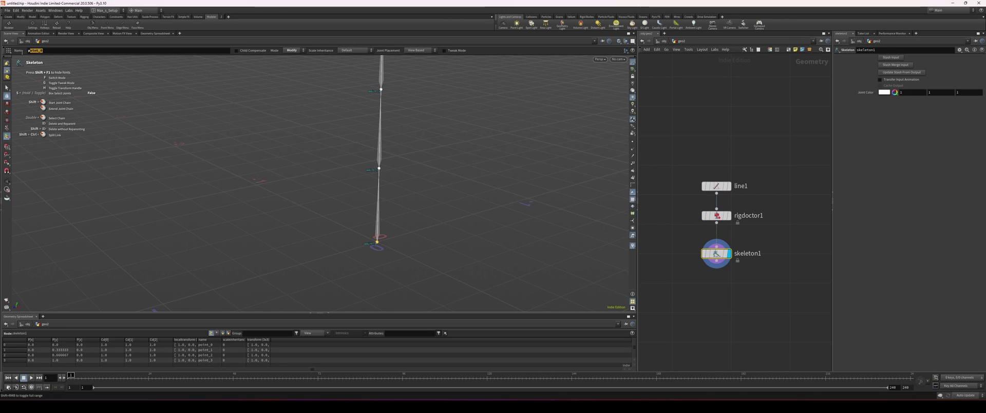
Rename the lowest joint of the skeleton chain to hip.
type("hip")
key("Return")
middle_click_drag(578, 258, 574, 251, "alt")
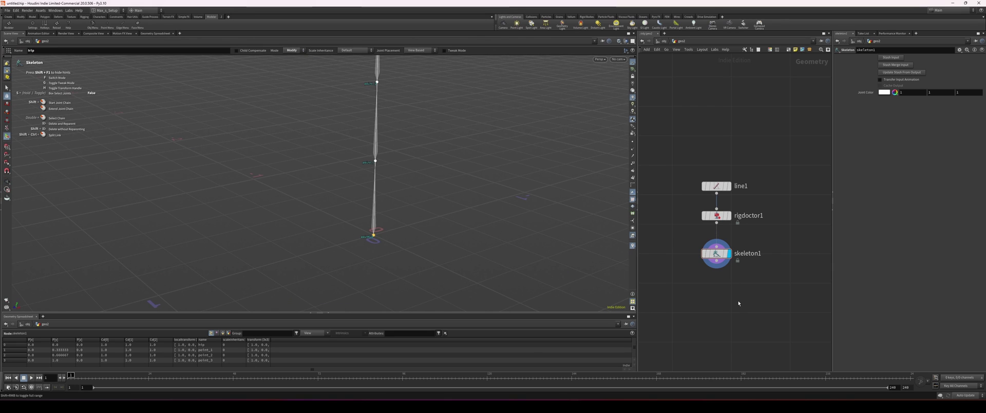
Add a Pack Folder node below the Skeleton node, wire the skeleton into it and display it.
key("Tab")
type("packfolder")
key("Return")
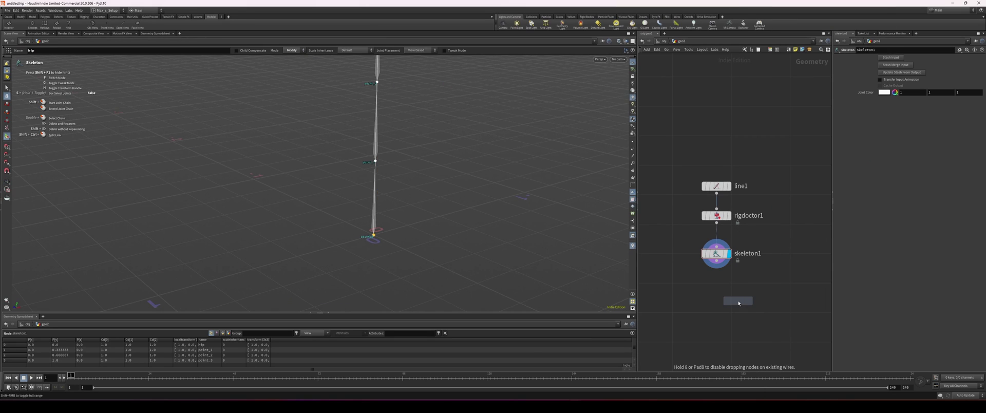
left_click(716, 301)
left_click_drag(716, 261, 723, 294)
left_click(729, 301)
key("r")
left_click_drag(686, 237, 696, 312)
key("r")
Name the packed skeleton entry Base with type skel, and tidy the node layout.
double_click(893, 98)
type("Base")
key("Tab")
type("skel")
key("Return")
left_click_drag(791, 331, 686, 174)
key("l")
middle_click_drag(754, 261, 806, 166)
left_click(754, 230)
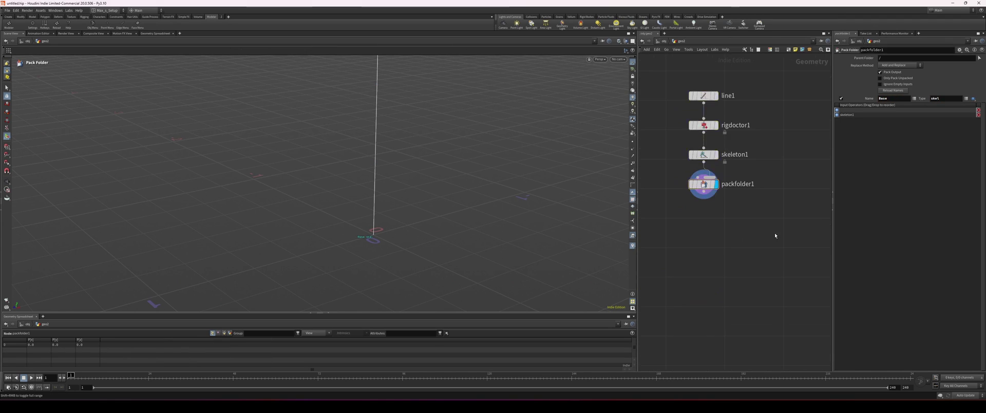
Append an APEX Autorig Component after the Pack Folder and set its component to fktransform.
key("Tab")
type("autorig")
key("Return")
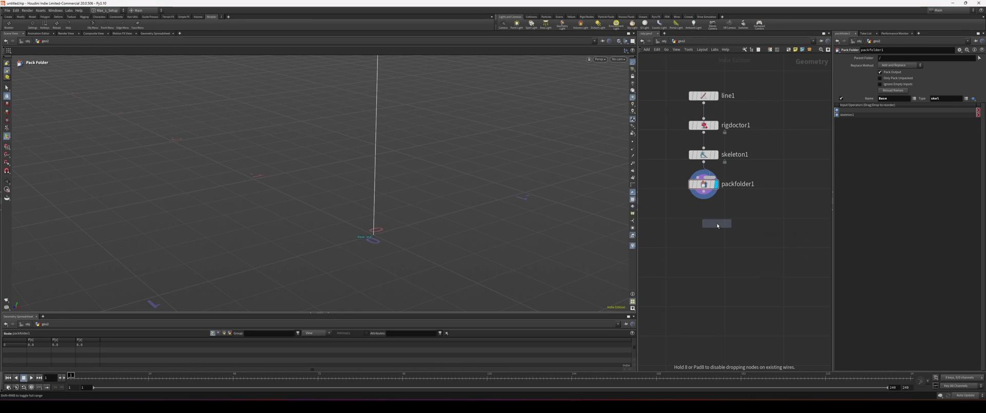
left_click(697, 233)
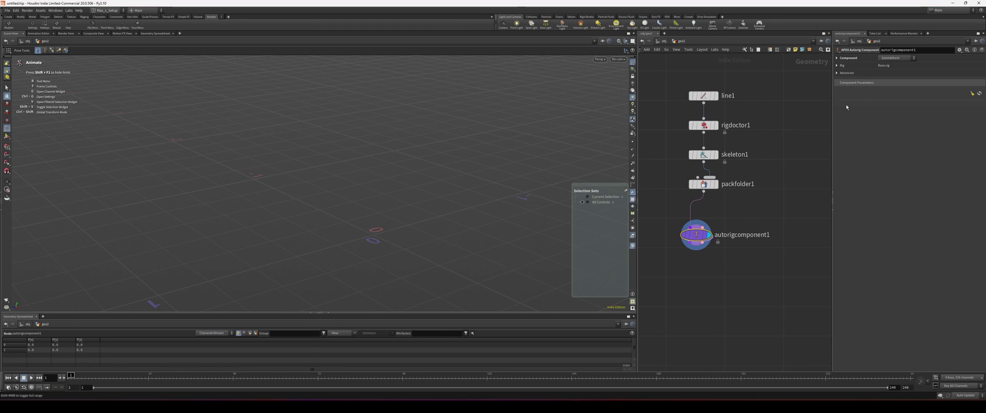
left_click(898, 58)
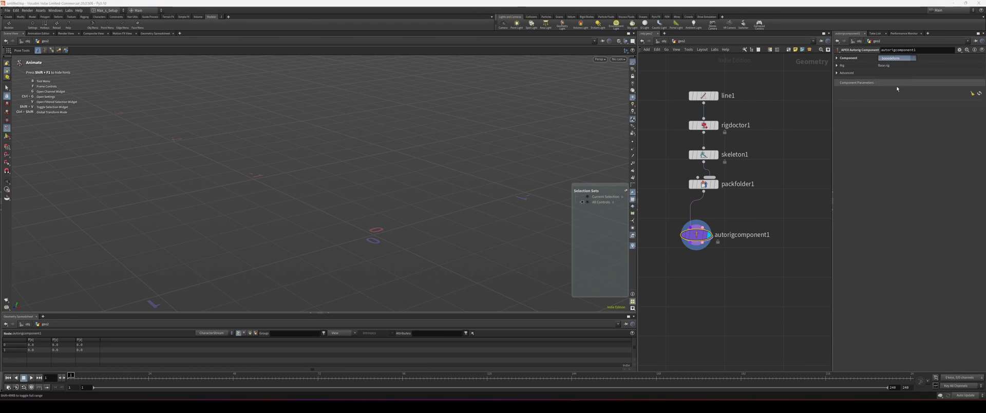
left_click(897, 86)
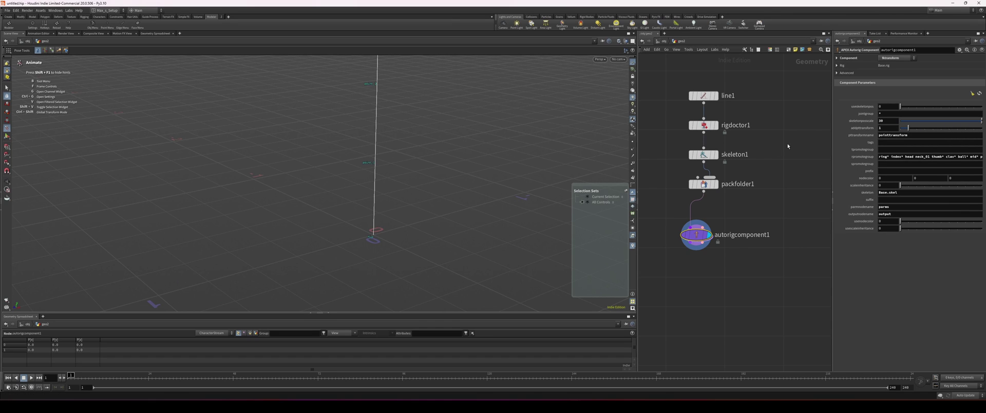
Rename the autorig component node to FK.
scroll(812, 129, "up", 1)
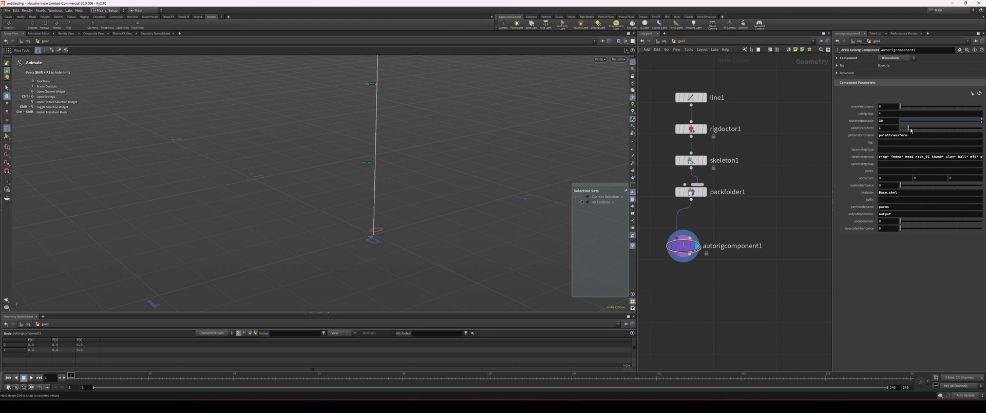
middle_click_drag(408, 208, 391, 265, "alt")
right_click_drag(411, 198, 349, 189, "alt")
middle_click_drag(732, 279, 749, 261)
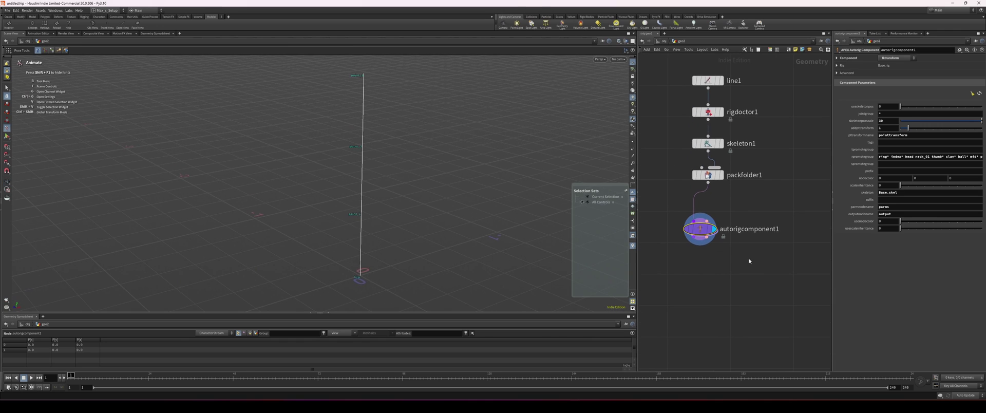
double_click(741, 229)
type("FK")
key("Return")
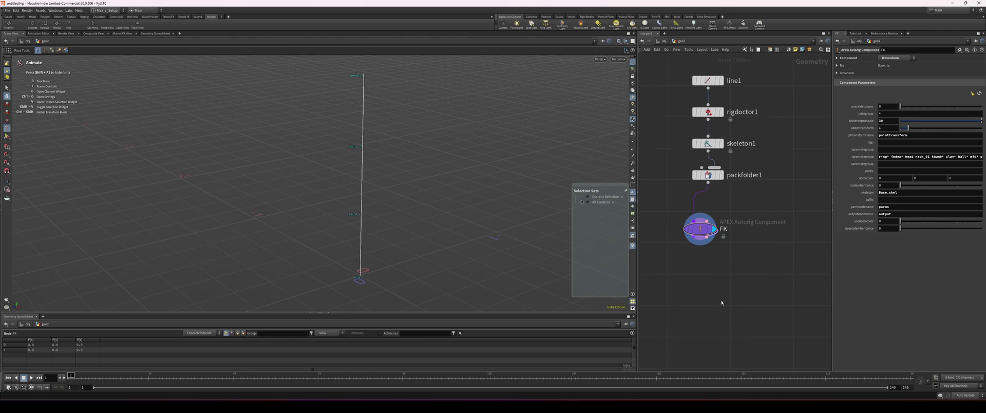
Append another APEX Autorig Component after FK and set its component to spine.
middle_click_drag(685, 257, 713, 241)
left_click(713, 270)
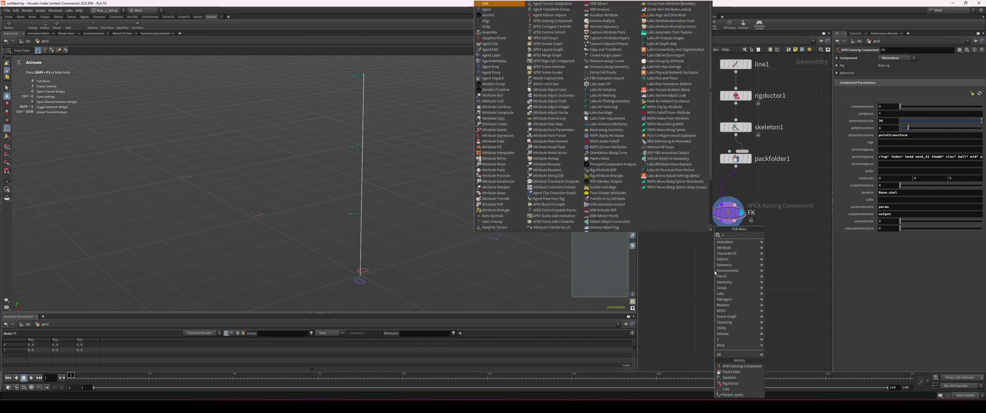
key("Escape")
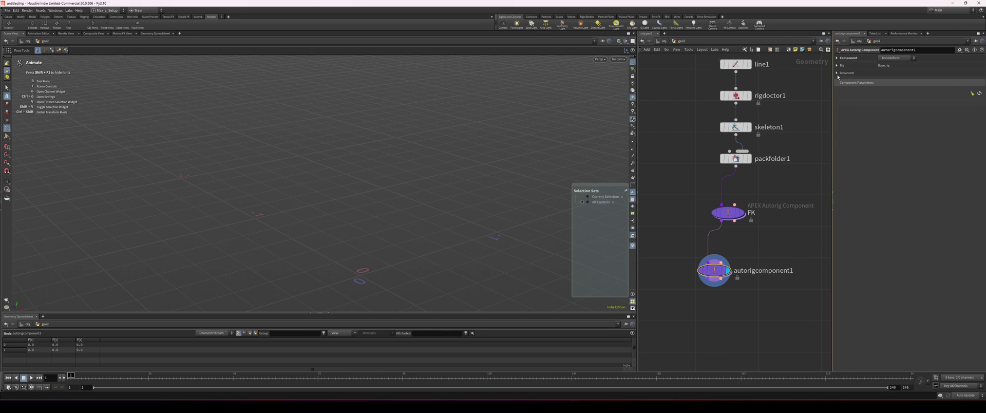
left_click(899, 58)
left_click(894, 104)
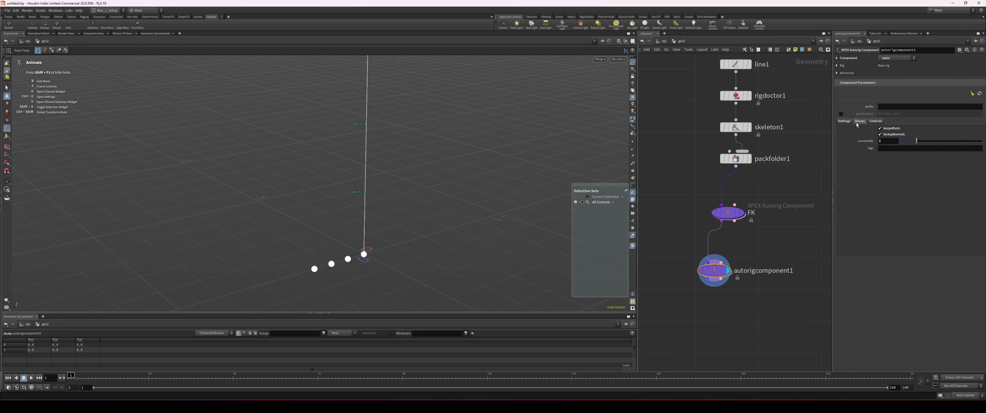
Set the spine component's four driven transforms to hip, point_1, point_2 and point_3.
left_click(859, 122)
double_click(902, 138)
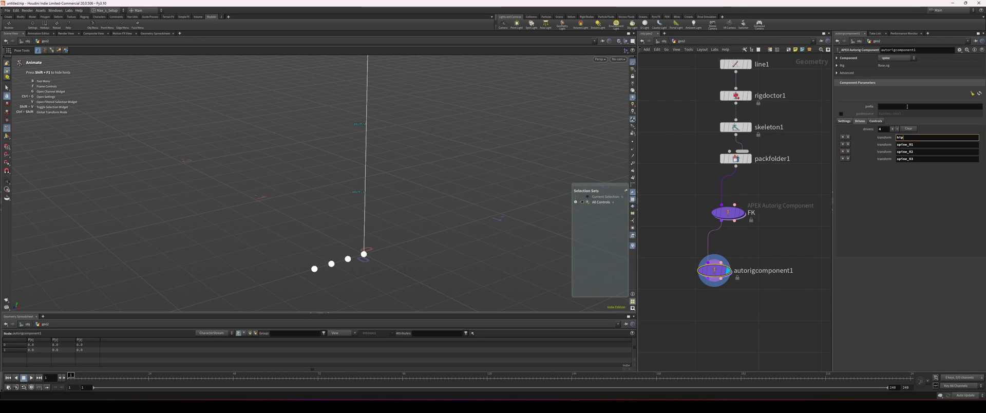
key("Tab")
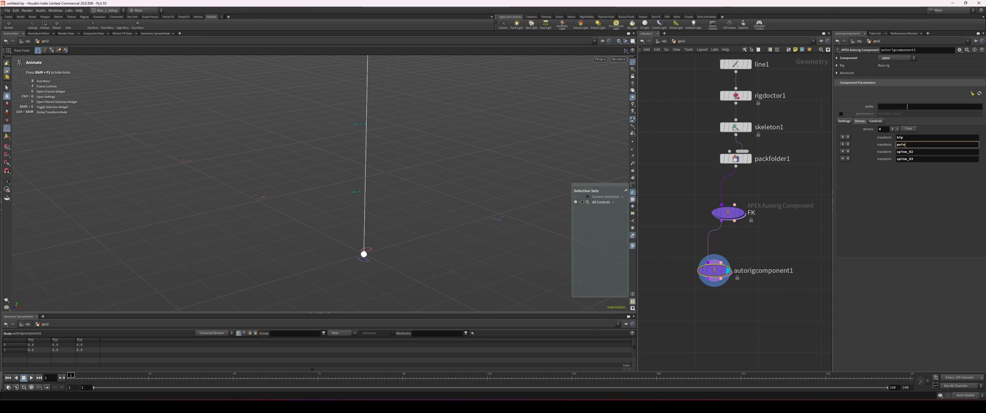
key("Tab")
type("point_2")
key("Tab")
type("point_3")
key("Return")
Pose the four spine controls in the viewport to test how the chain follows.
right_click_drag(452, 152, 392, 152, "alt")
middle_click_drag(392, 152, 389, 180, "alt")
left_click_drag(378, 255, 372, 258)
mouse_move(374, 211)
left_mouse_down()
mouse_move(365, 214)
mouse_move(374, 211)
left_mouse_up()
left_click_drag(381, 158, 380, 159)
left_click_drag(382, 107, 374, 109)
left_click(415, 175)
left_click_drag(415, 175, 419, 183, "alt")
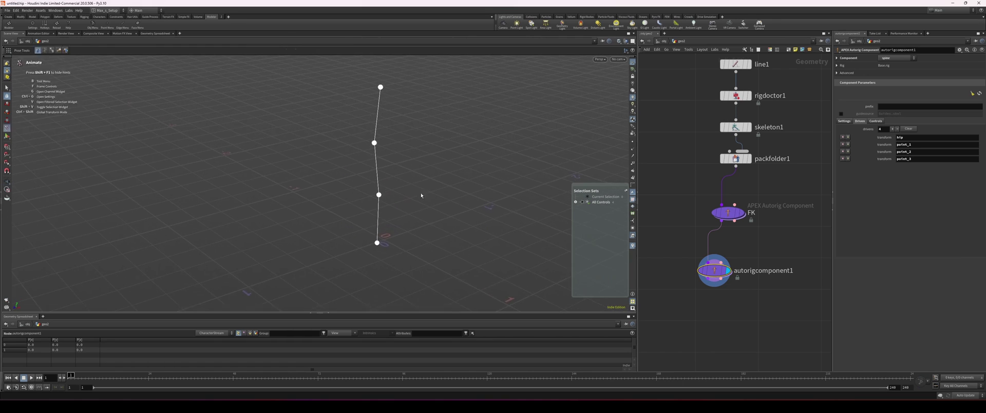
Try further bends of the spine by moving its lower and middle controls.
middle_click_drag(425, 191, 412, 194, "alt")
left_click_drag(367, 201, 360, 202)
middle_click_drag(392, 218, 395, 206, "alt")
mouse_move(368, 237)
left_mouse_down()
mouse_move(397, 223)
mouse_move(358, 228)
left_mouse_up()
left_click_drag(397, 191, 401, 196, "alt")
middle_click_drag(419, 210, 492, 207, "alt")
left_click(403, 218)
left_click_drag(410, 171, 368, 231)
mouse_move(474, 205)
middle_mouse_down()
mouse_move(416, 201)
mouse_move(455, 195)
mouse_move(468, 206)
middle_mouse_up()
left_click(435, 215)
Undo the last moves of the spine controls.
key("ctrl+z")
key("ctrl+z")
key("ctrl+z")
key("ctrl+z")
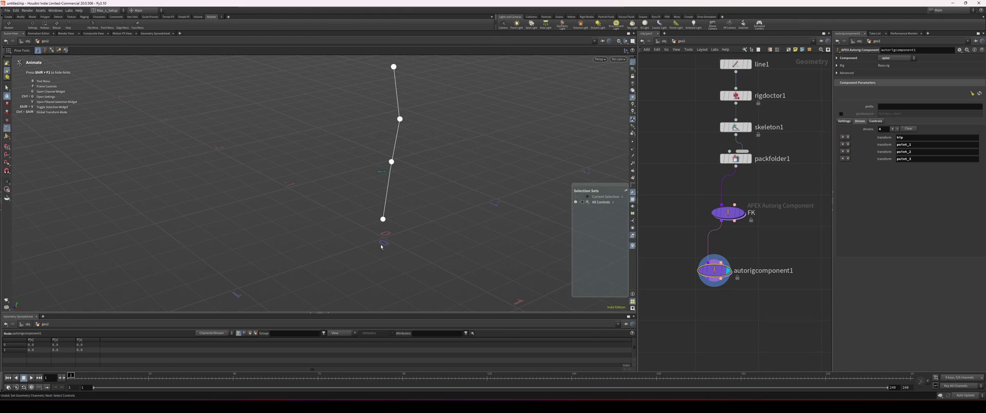
Select the hip control, shift the third spine control back in line with the chain, and deselect it.
left_click(383, 221)
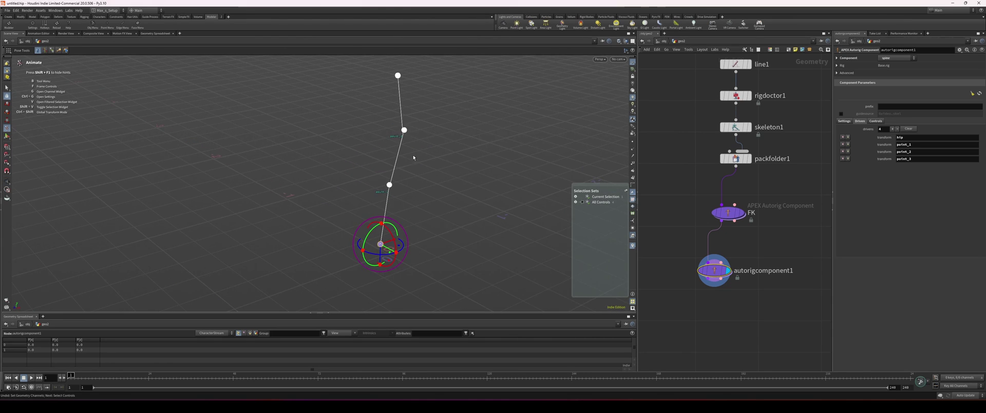
left_click_drag(405, 135, 397, 139)
middle_click_drag(431, 123, 422, 119)
left_click(439, 187)
Insert a new APEX Autorig Component between the FK node and the spine component.
left_click(757, 239)
key("Tab")
type("autor")
key("Return")
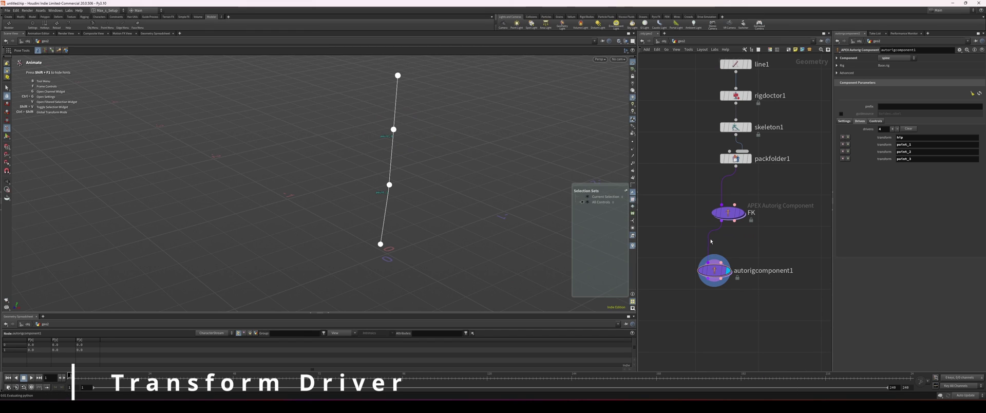
left_click(715, 235)
left_click(728, 246)
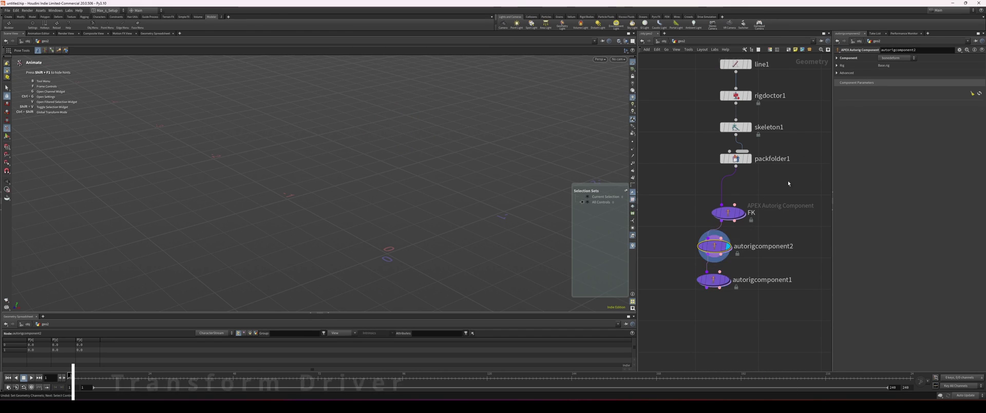
Set the inserted component to transformdriver and dismiss the console window.
left_click(893, 58)
left_click(899, 109)
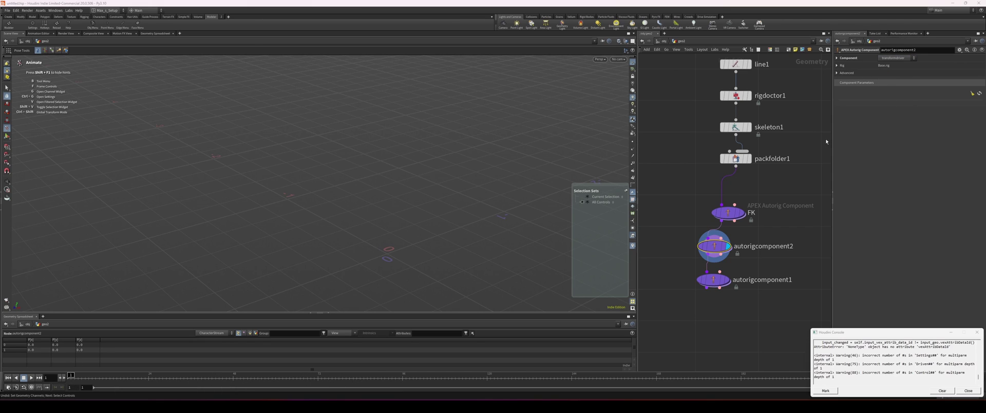
left_click(968, 390)
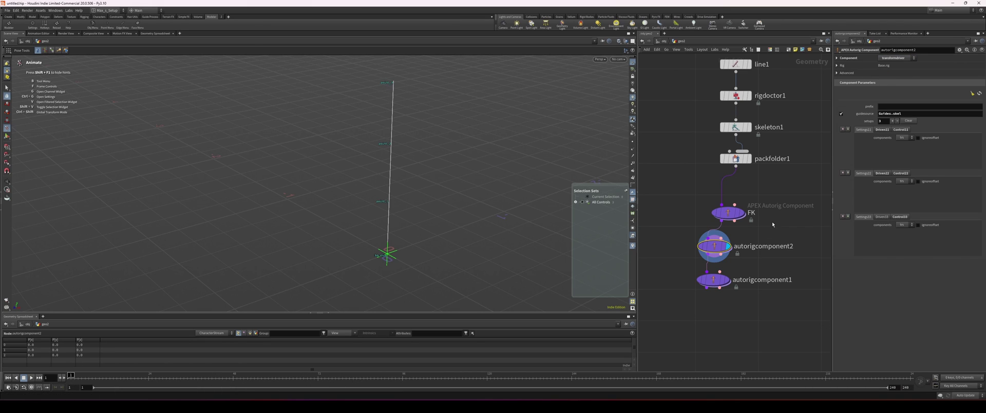
Remove the extra value entries from the transform driver so that only one remains.
middle_click_drag(773, 222, 780, 215)
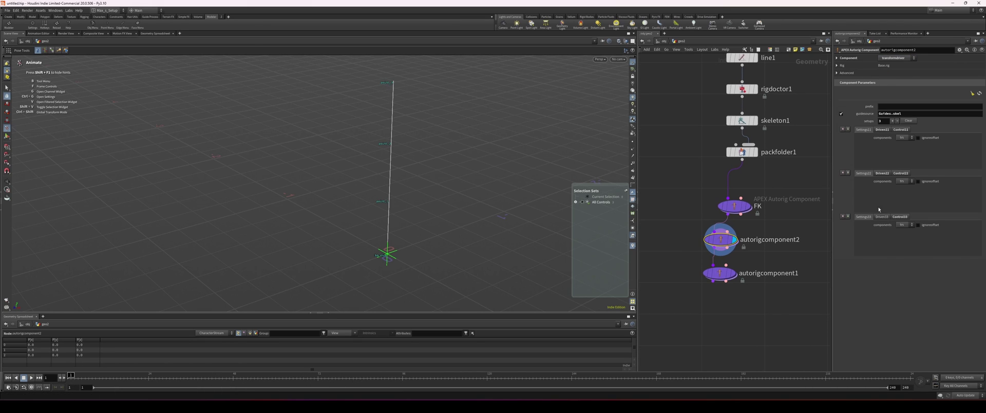
left_click(843, 173)
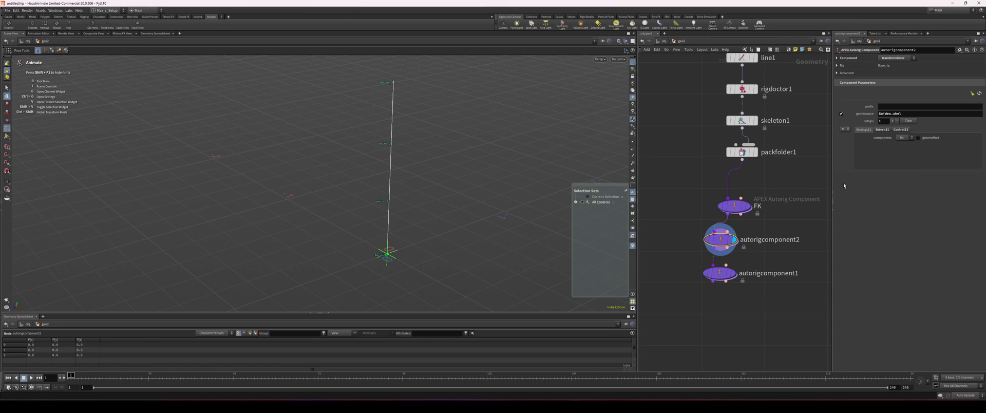
left_click_drag(540, 217, 513, 192, "alt")
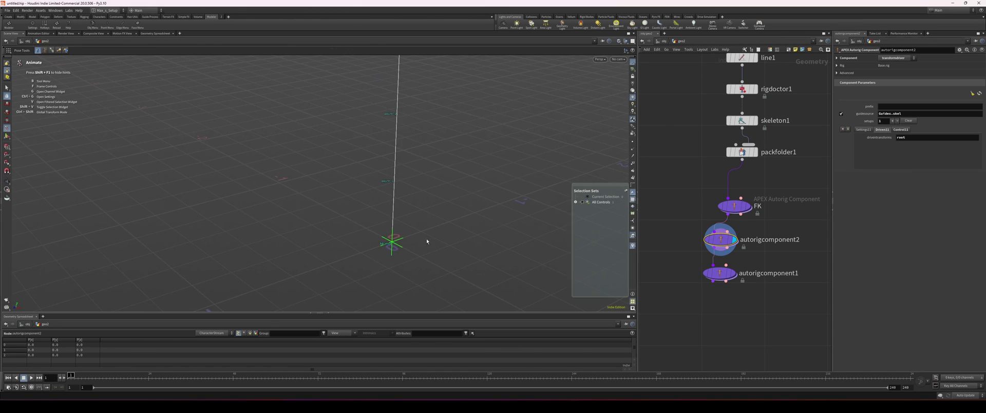
mouse_move(425, 242)
left_mouse_down("alt")
mouse_move(435, 261)
mouse_move(407, 257)
mouse_move(424, 256)
left_mouse_up("alt")
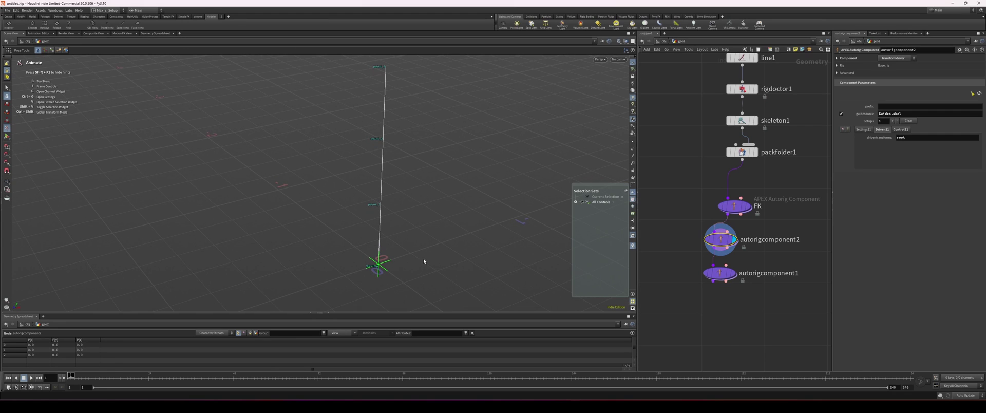
left_click(719, 273)
mouse_move(380, 206)
left_mouse_down()
mouse_move(366, 208)
mouse_move(381, 207)
left_mouse_up()
left_click_drag(686, 257, 732, 238)
middle_click_drag(434, 236, 441, 230, "alt")
right_click_drag(441, 231, 406, 244, "alt")
mouse_move(407, 244)
middle_mouse_down("alt")
mouse_move(412, 266)
mouse_move(415, 254)
mouse_move(405, 254)
middle_mouse_up("alt")
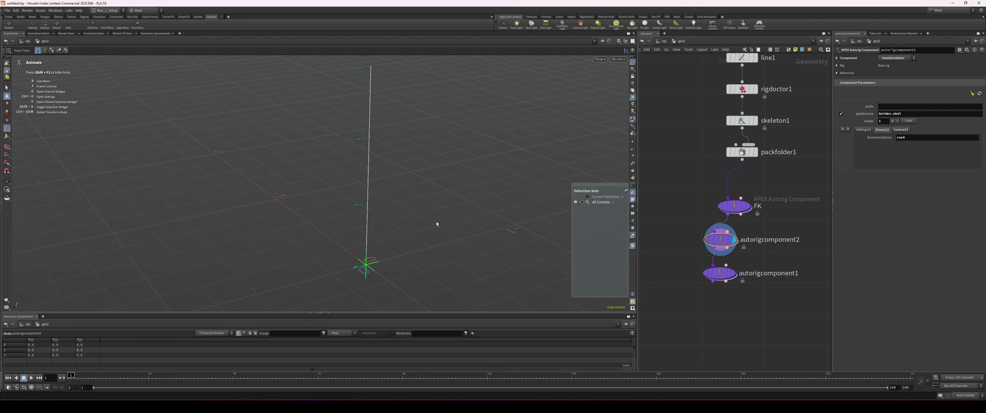
Set the transform driver's driven transforms to hip and open its control settings.
double_click(896, 136)
type("hip")
left_click(892, 130)
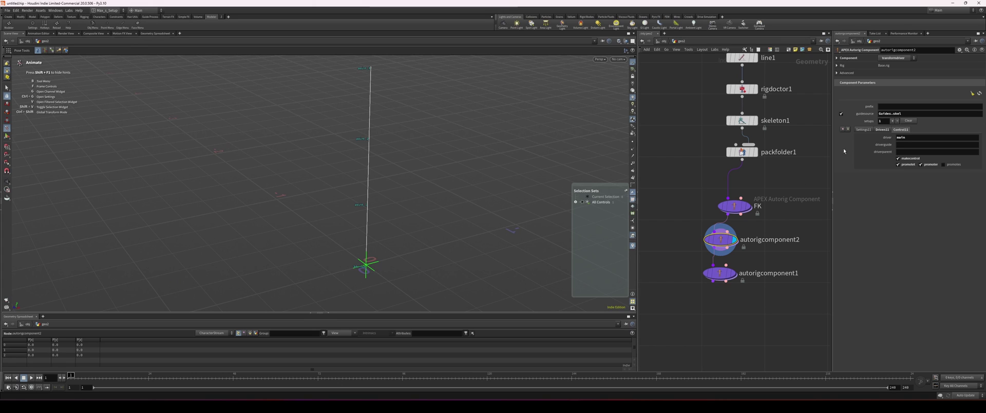
Name the transform driver's driver cog and disable its guide source.
double_click(902, 136)
key("Return")
left_click_drag(907, 137, 855, 142)
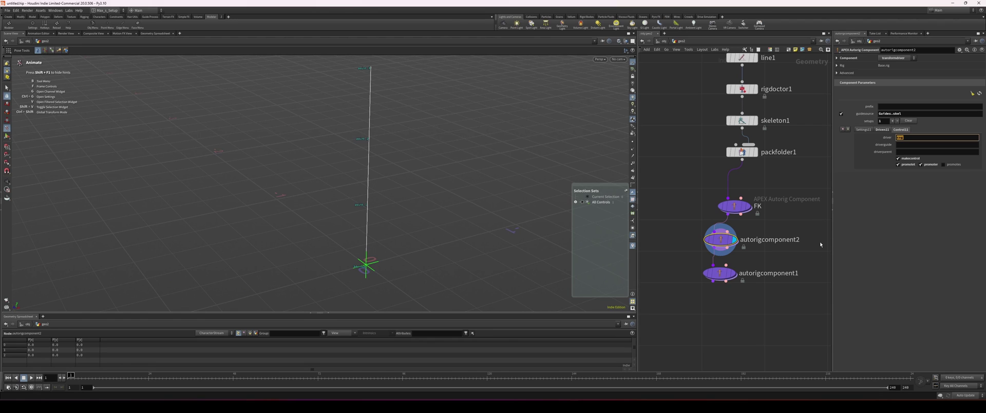
left_click(721, 296)
left_click(841, 114)
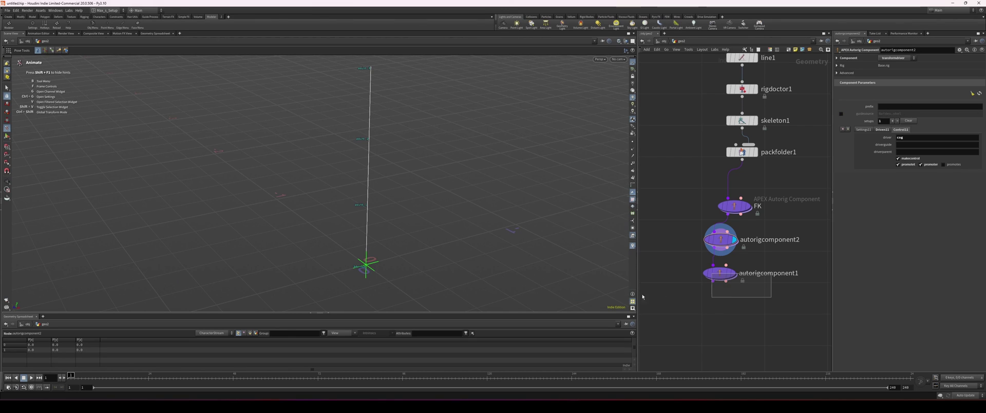
Display the spine component's result, try moving the base control, and undo the trial moves.
left_click(719, 273)
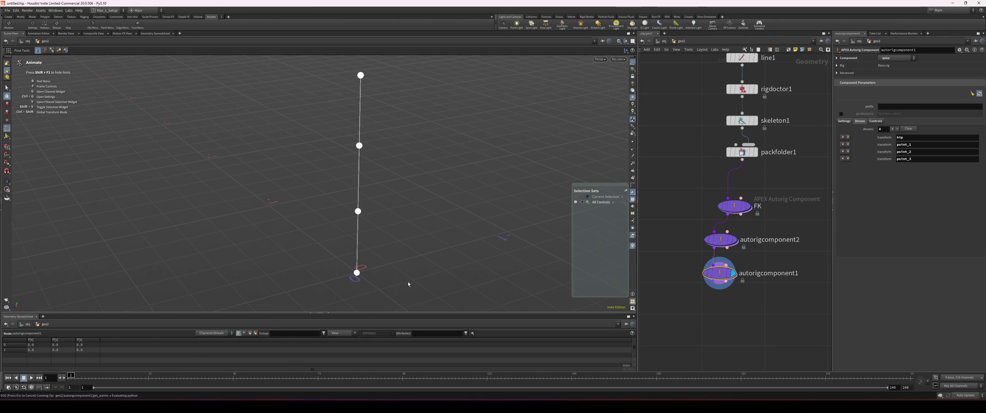
middle_click_drag(495, 283, 498, 264, "alt")
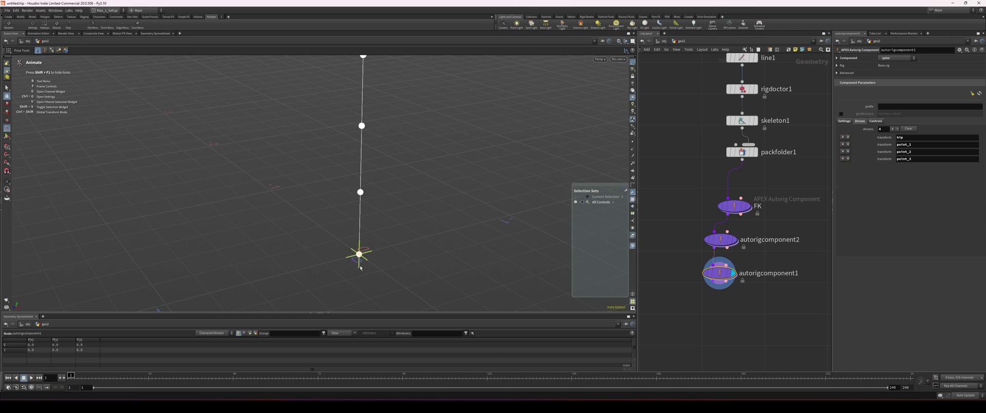
left_click_drag(360, 256, 372, 248)
right_click_drag(334, 262, 376, 273, "alt")
key("ctrl+z")
key("ctrl+z")
key("ctrl+z")
left_click_drag(361, 243, 384, 225)
key("ctrl+z")
Try moving a spine control and the base control, and switch to the rotate handle.
left_click_drag(360, 153, 335, 152)
left_click_drag(359, 225, 379, 211)
left_click(760, 271)
left_click(683, 254)
left_click_drag(685, 252, 737, 233)
key("r")
left_click_drag(754, 296, 717, 278)
left_click(718, 275)
Rename the transform driver component to COG and the spine autorig component to spine.
double_click(759, 241)
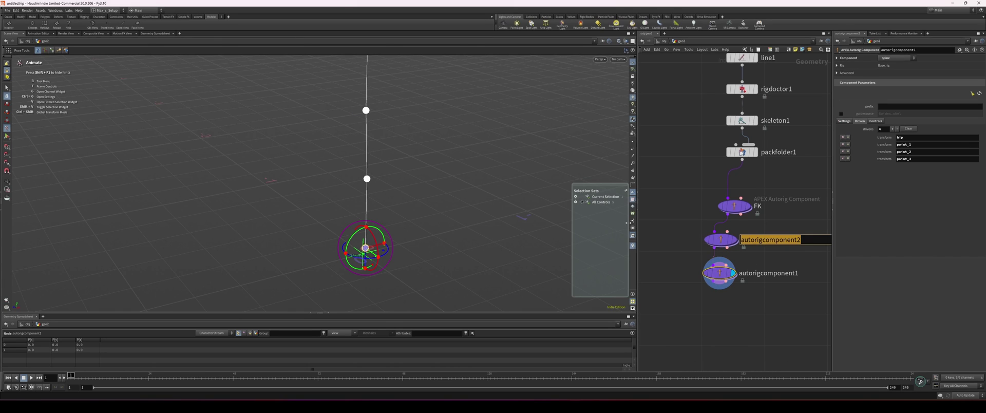
type("t")
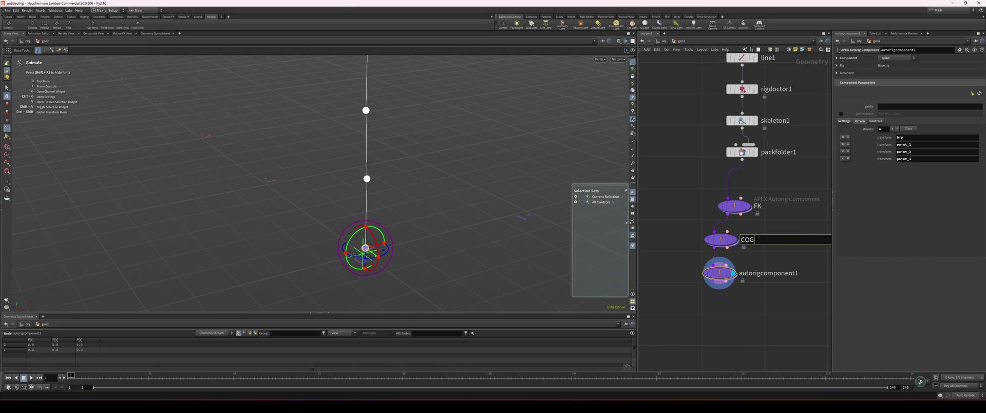
left_click(771, 273)
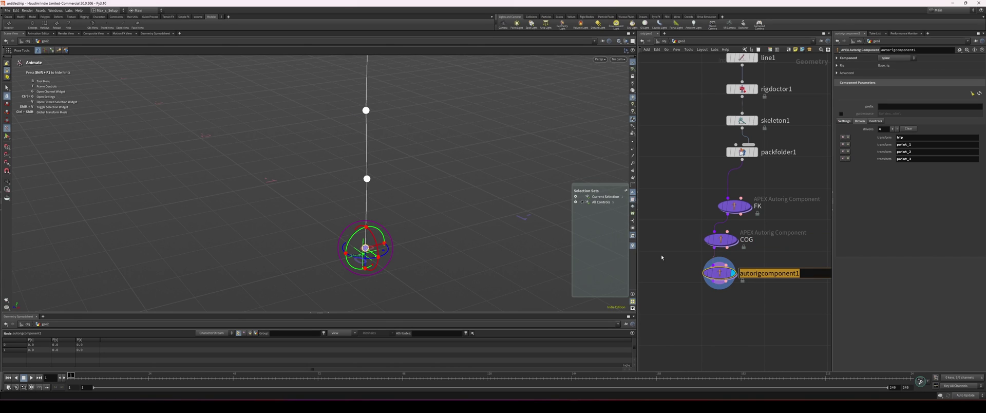
type("spine")
key("Return")
Add an APEX Configure Controls node after the spine component and display its result.
key("Tab")
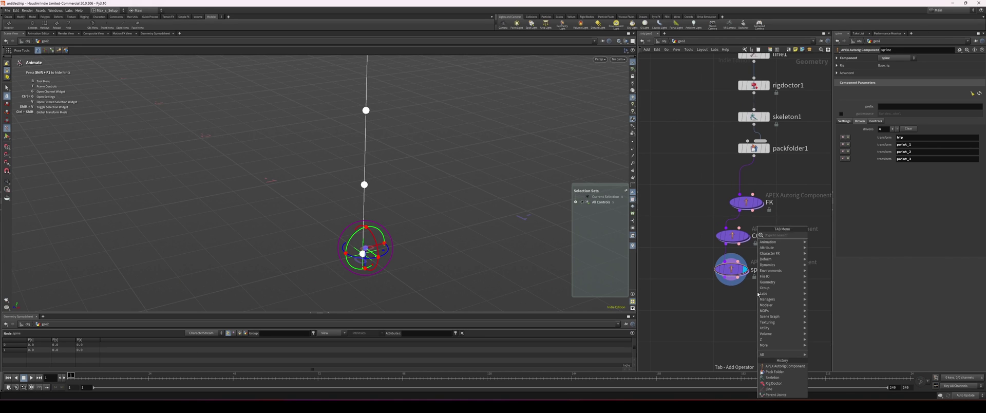
type("conf")
key("Return")
left_click(758, 294)
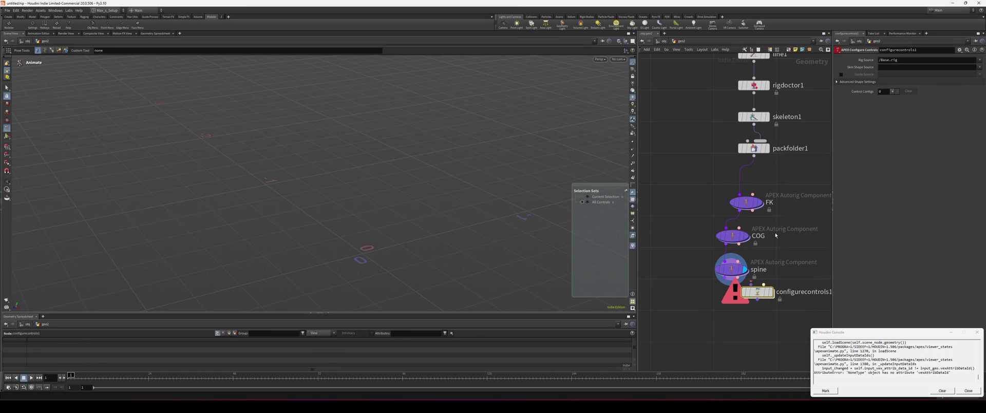
left_click(767, 293)
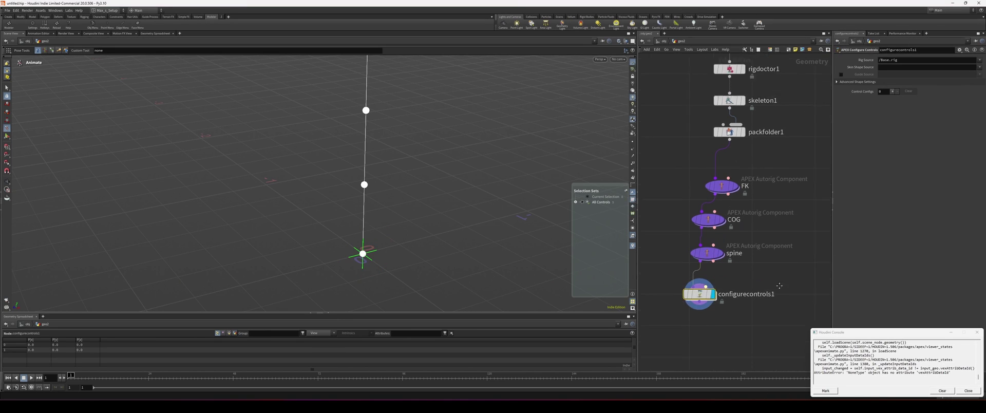
left_click(952, 333)
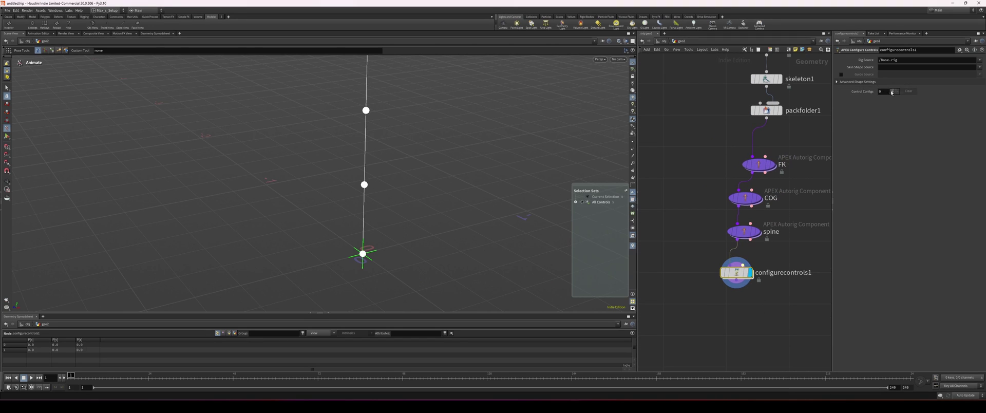
Add two control configs and clear the control group of each.
left_click(892, 91)
left_click(892, 91)
left_click(908, 108)
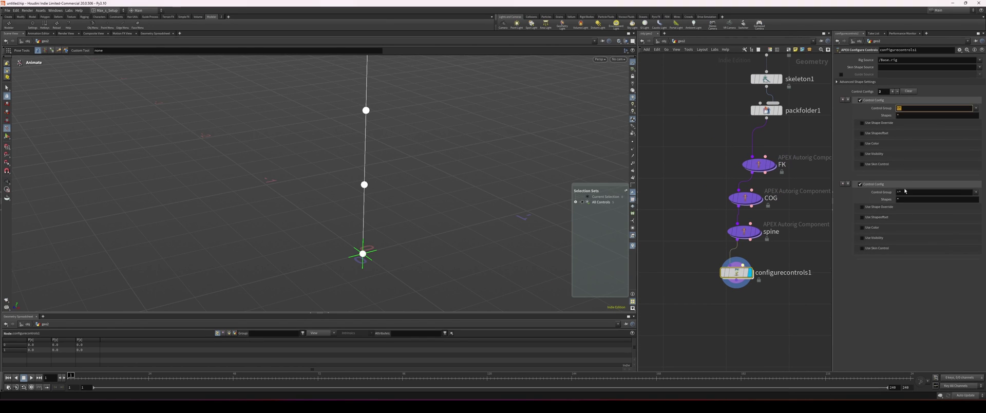
key("BackSpace")
left_click_drag(906, 192, 894, 192)
key("BackSpace")
Assign the first control config to the cog control and override its shape with cross.
left_click(965, 107)
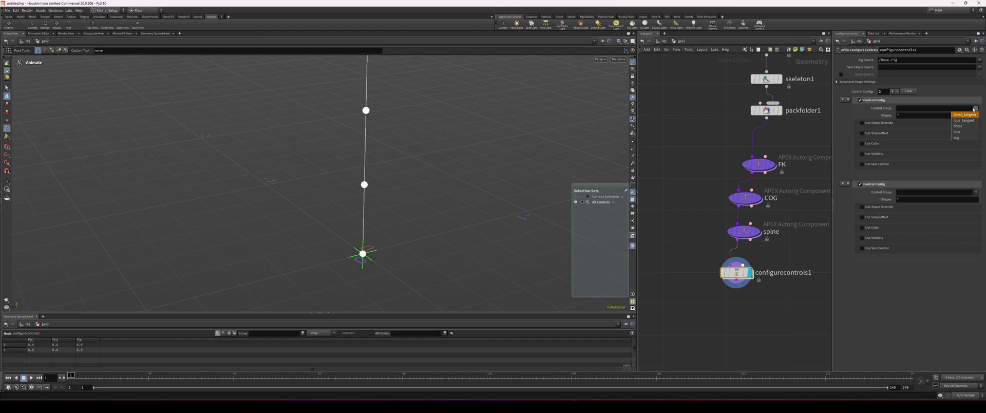
left_click(957, 137)
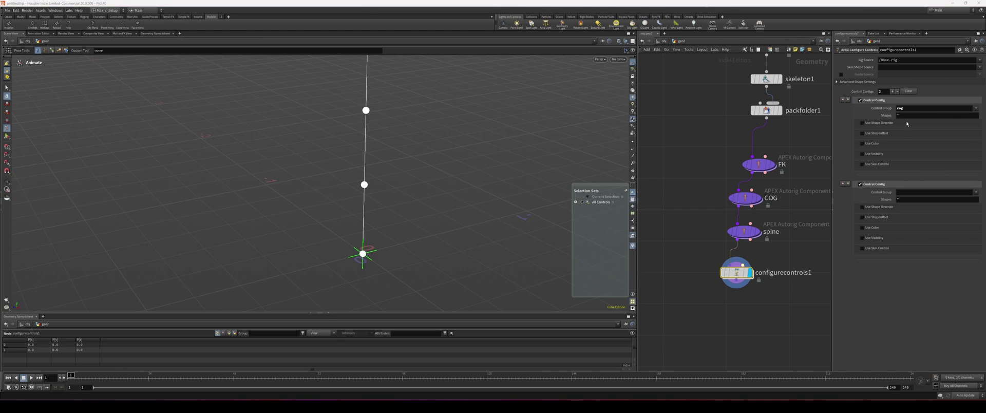
left_click(862, 123)
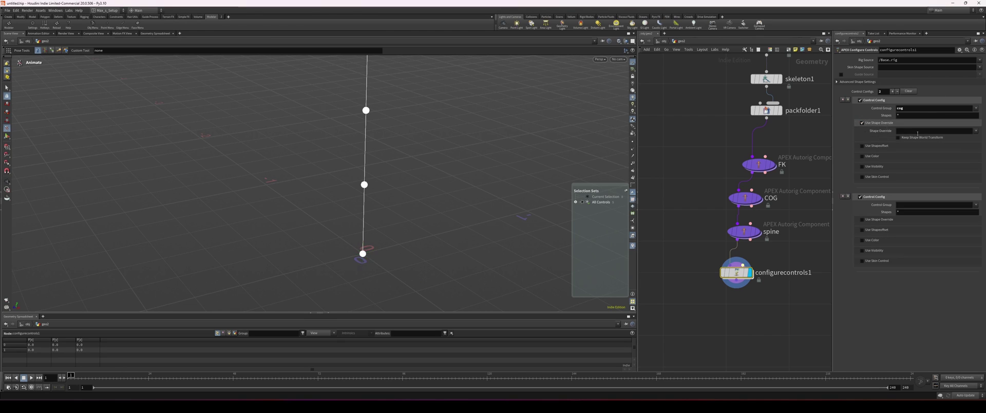
left_click(975, 132)
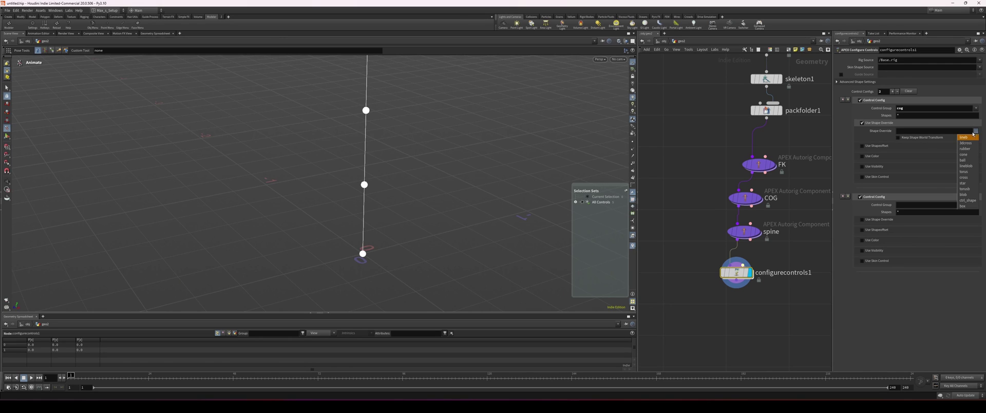
left_click(964, 177)
Enable the cog config's shape offset and rotate the shape 90 degrees around Z.
left_click(862, 146)
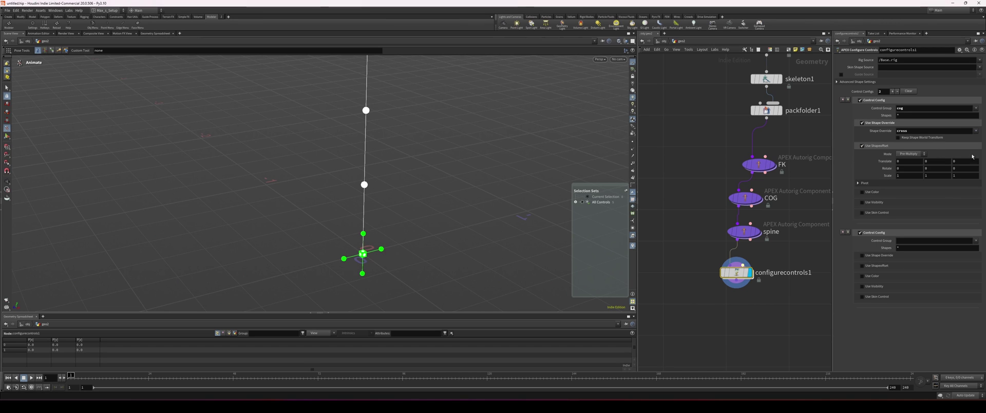
type("90")
key("Return")
left_click_drag(391, 229, 462, 218, "alt")
Enable a custom colour for the cog control and set it to yellow.
left_click(862, 193)
left_click(902, 199)
left_click(862, 53)
left_click(903, 200)
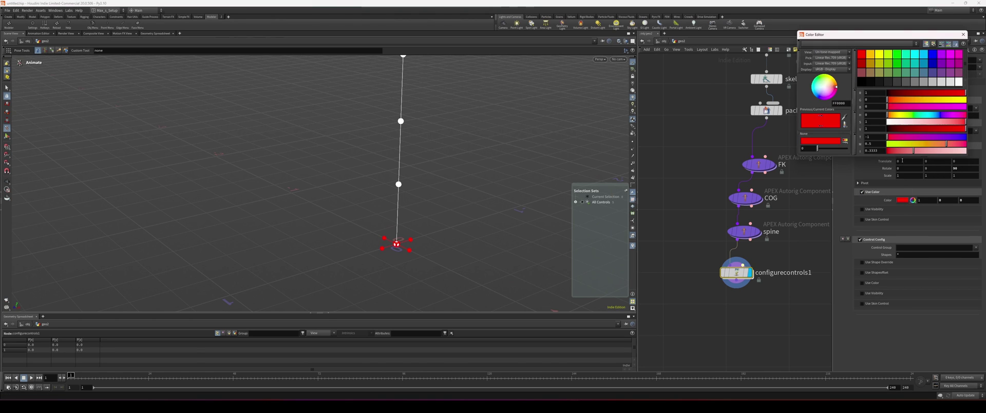
left_click(879, 58)
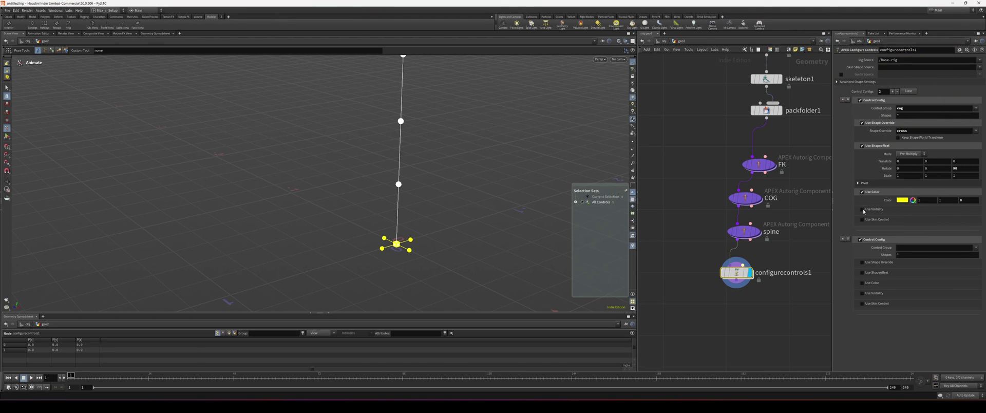
Lower the cog control's shape by setting its Y translate offset to -0.08.
mouse_move(934, 162)
middle_mouse_down()
mouse_move(895, 181)
mouse_move(937, 172)
mouse_move(923, 170)
middle_mouse_up()
left_click_drag(437, 242, 388, 210, "alt")
left_click(420, 236)
scroll(456, 234, "up", 2)
left_click(443, 236)
scroll(405, 240, "up", 2, "alt")
left_click(404, 240)
left_click(503, 205)
scroll(503, 204, "down", 1)
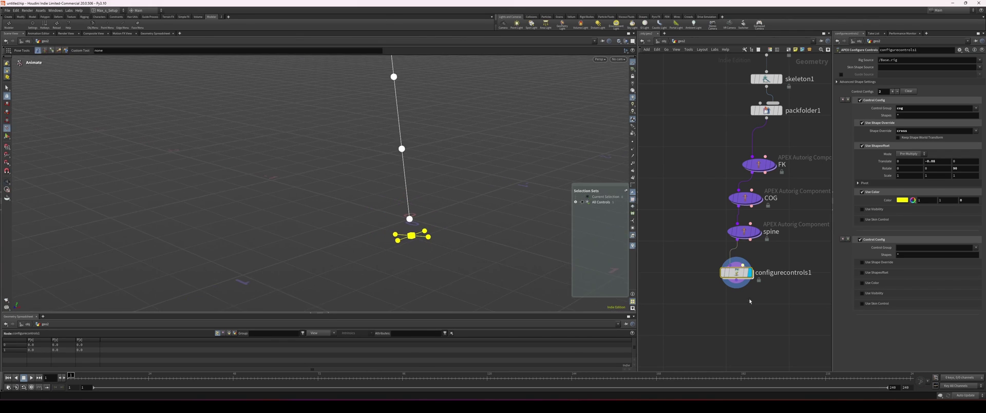
Add an APEX Scene Add Character node after the Configure Controls node and display it.
key("Tab")
type("apexadd")
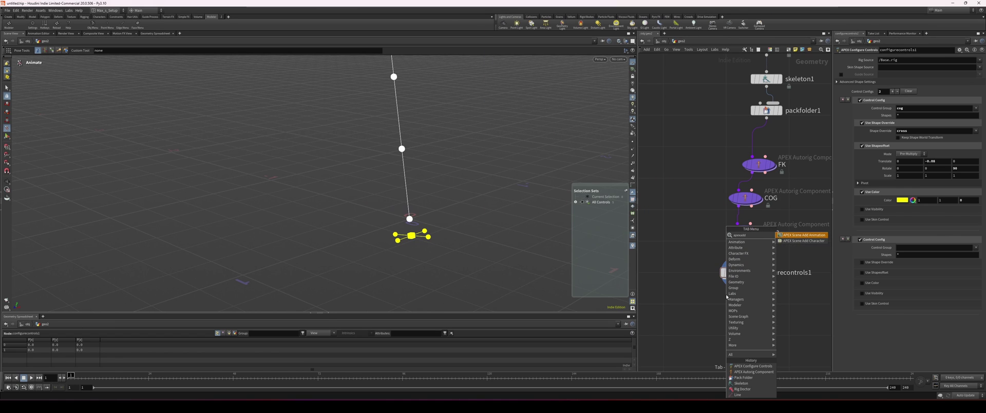
key("Return")
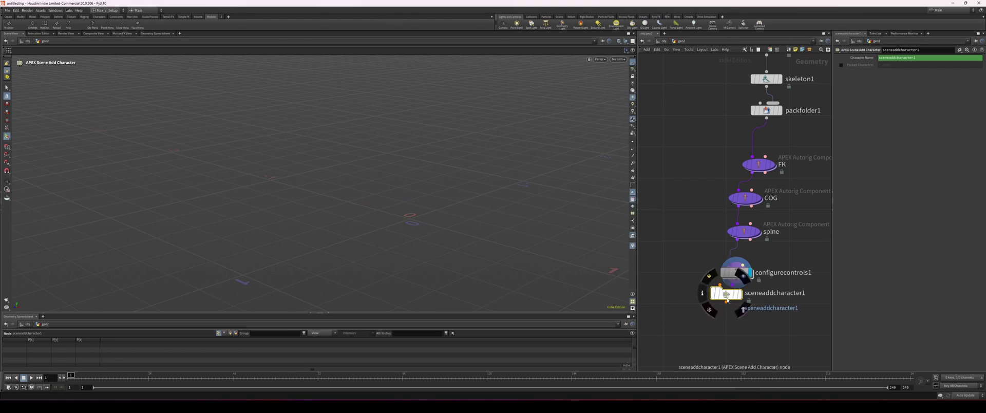
left_click(726, 294)
left_click_drag(723, 267, 714, 293)
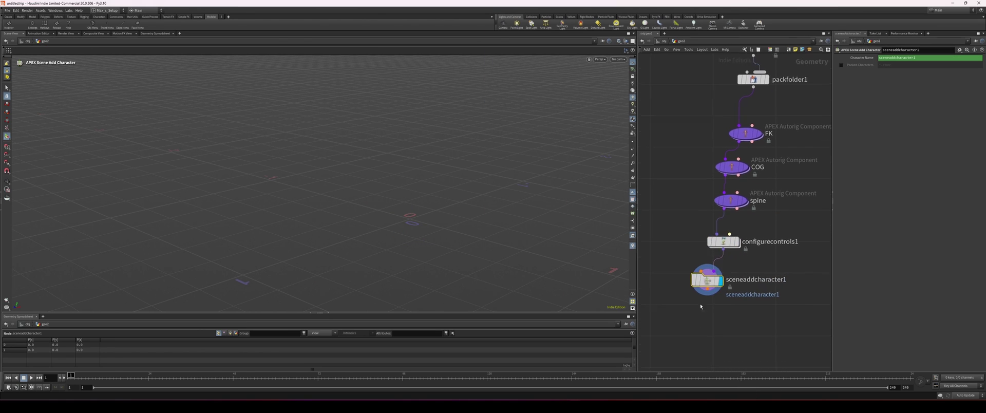
Add an APEX Scene Animate node after the Scene Add Character node and display it.
key("Tab")
type("anima")
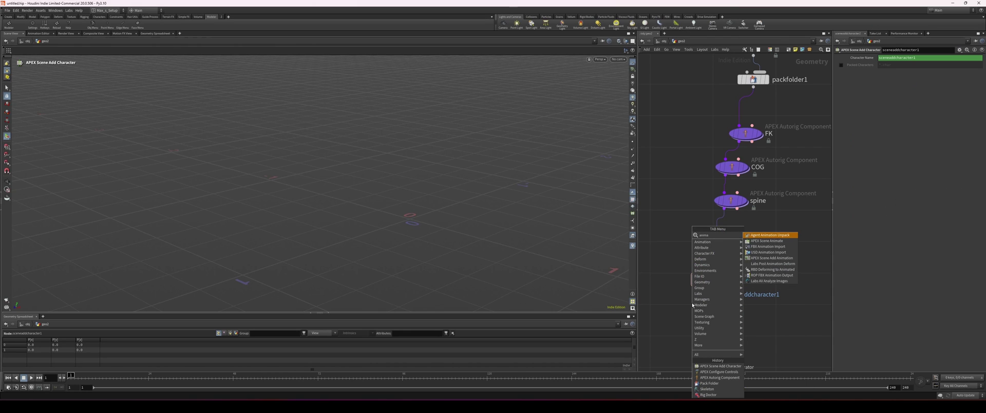
key("Down")
key("Return")
left_click(708, 327)
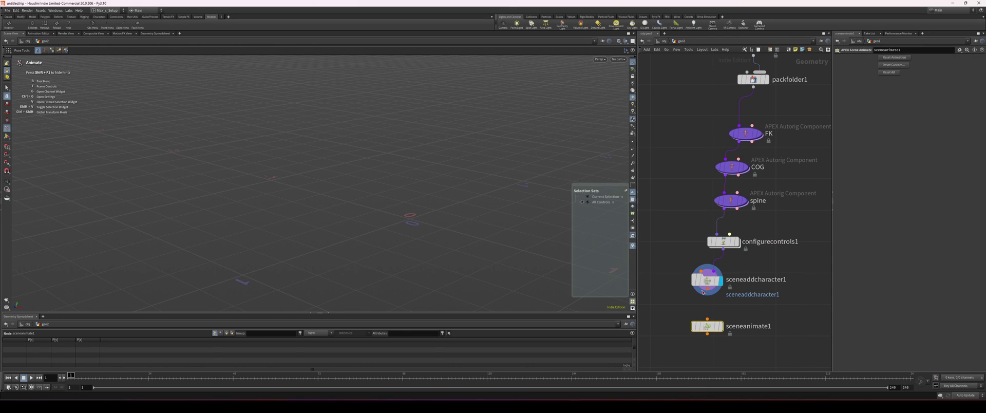
left_click(721, 327)
Move the yellow cog control in the viewport to test how it drives the spine.
middle_click_drag(519, 215, 500, 249, "alt")
right_click_drag(500, 249, 444, 240, "alt")
mouse_move(444, 240)
left_mouse_down("alt")
mouse_move(381, 229)
mouse_move(438, 226)
left_mouse_up("alt")
middle_click_drag(438, 226, 405, 168, "alt")
left_click_drag(405, 167, 415, 229, "alt")
middle_click_drag(415, 229, 423, 254, "alt")
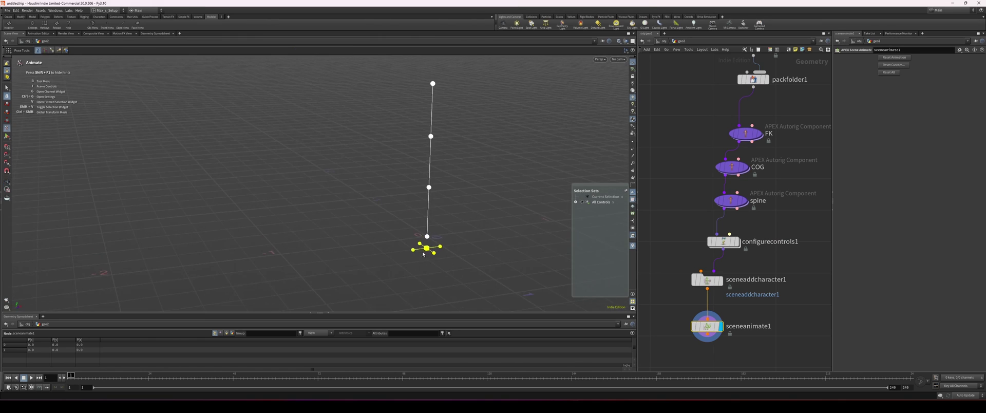
left_click_drag(425, 252, 464, 241)
Shift the individual controls along the spine, from the hip up to the chest, to bend the chain.
left_click_drag(422, 233, 361, 225)
left_click(393, 210)
left_click_drag(367, 178, 366, 178)
left_click_drag(381, 138, 368, 134)
left_click_drag(388, 88, 370, 89)
left_click_drag(367, 245, 396, 235)
Examine the bent spine and its controls from several angles.
left_click_drag(444, 213, 405, 232, "alt")
left_click(416, 226)
left_click_drag(415, 226, 458, 198, "alt")
left_click(370, 266)
mouse_move(380, 264)
left_mouse_down("alt")
mouse_move(411, 236)
mouse_move(368, 241)
mouse_move(367, 254)
left_mouse_up("alt")
mouse_move(386, 241)
left_mouse_down("alt")
mouse_move(428, 220)
mouse_move(393, 238)
left_mouse_up("alt")
left_click_drag(434, 220, 404, 236, "alt")
mouse_move(422, 219)
left_mouse_down("alt")
mouse_move(403, 246)
mouse_move(427, 231)
mouse_move(373, 229)
mouse_move(434, 224)
mouse_move(424, 216)
left_mouse_up("alt")
left_click(430, 219)
scroll(431, 220, "down", 2)
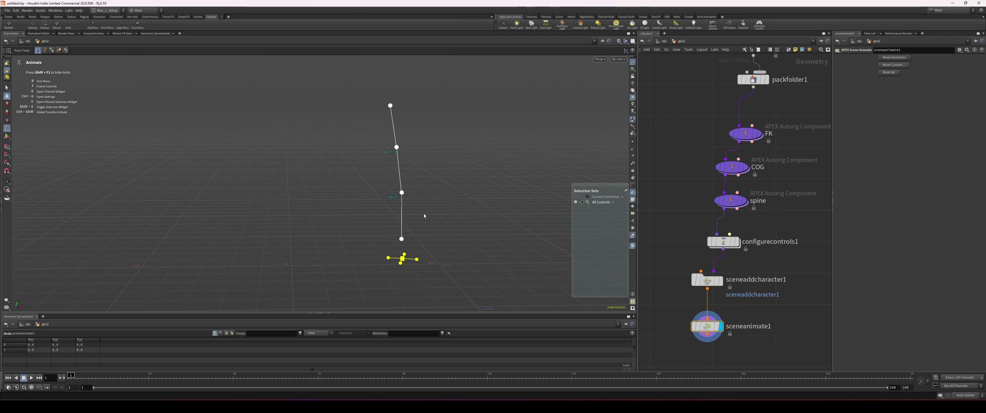
mouse_move(323, 228)
left_mouse_down("alt")
mouse_move(361, 222)
mouse_move(312, 232)
left_mouse_up("alt")
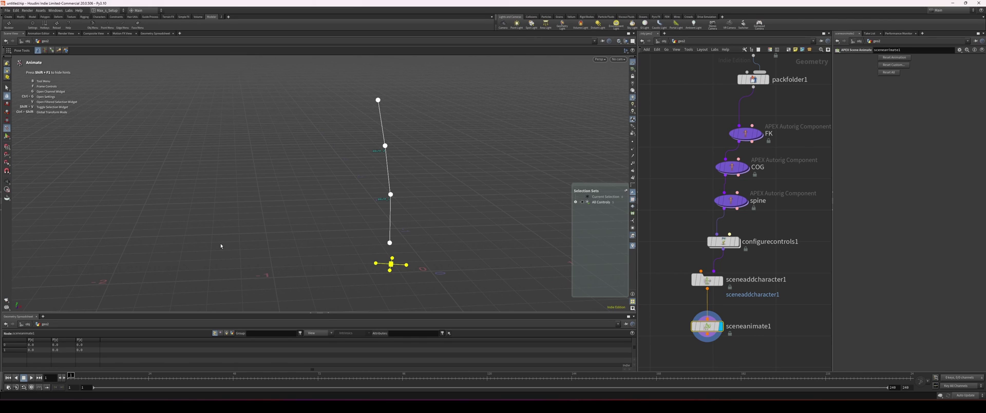
Shift the cog control and the hip control sideways, and adjust the lower spine control.
left_click_drag(387, 266, 397, 254)
middle_click_drag(396, 255, 400, 267, "alt")
left_click(390, 253)
left_click_drag(403, 243, 412, 242)
left_click_drag(414, 196, 407, 196)
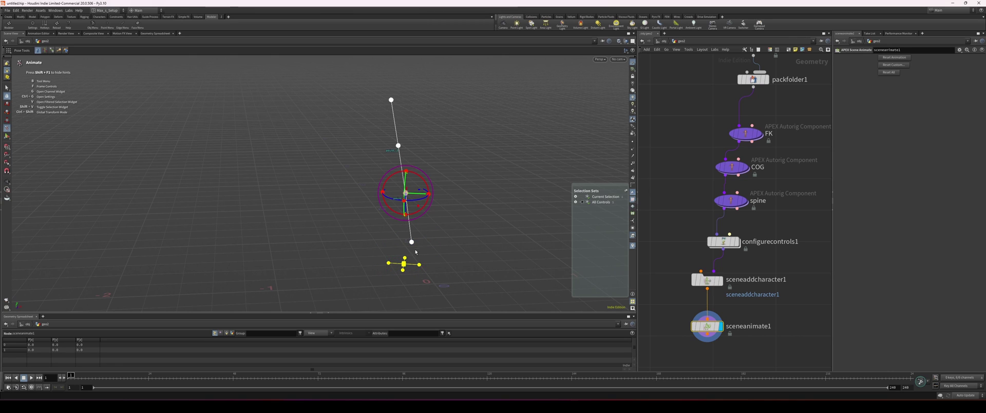
Curve the spine by moving the hip, spine and chest controls, and select the cog control.
left_click_drag(412, 243, 420, 240)
left_click_drag(415, 193, 463, 172)
left_click_drag(418, 150, 409, 153)
left_click_drag(410, 109, 396, 111)
left_click(409, 153)
left_click(438, 260)
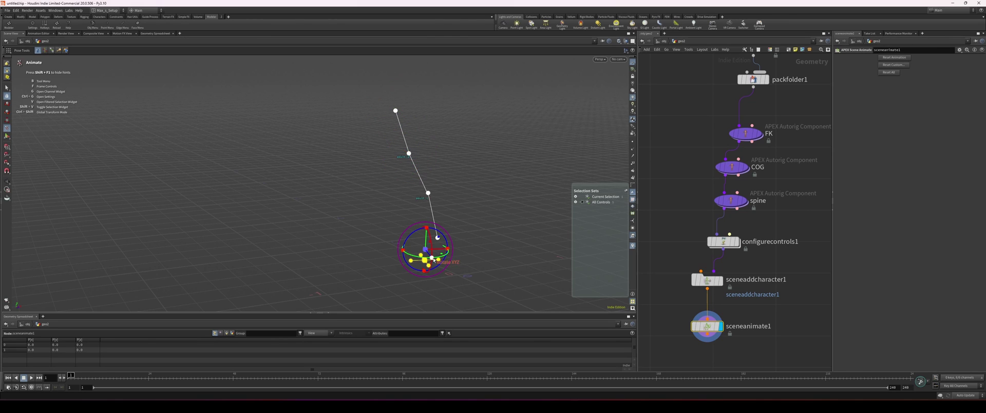